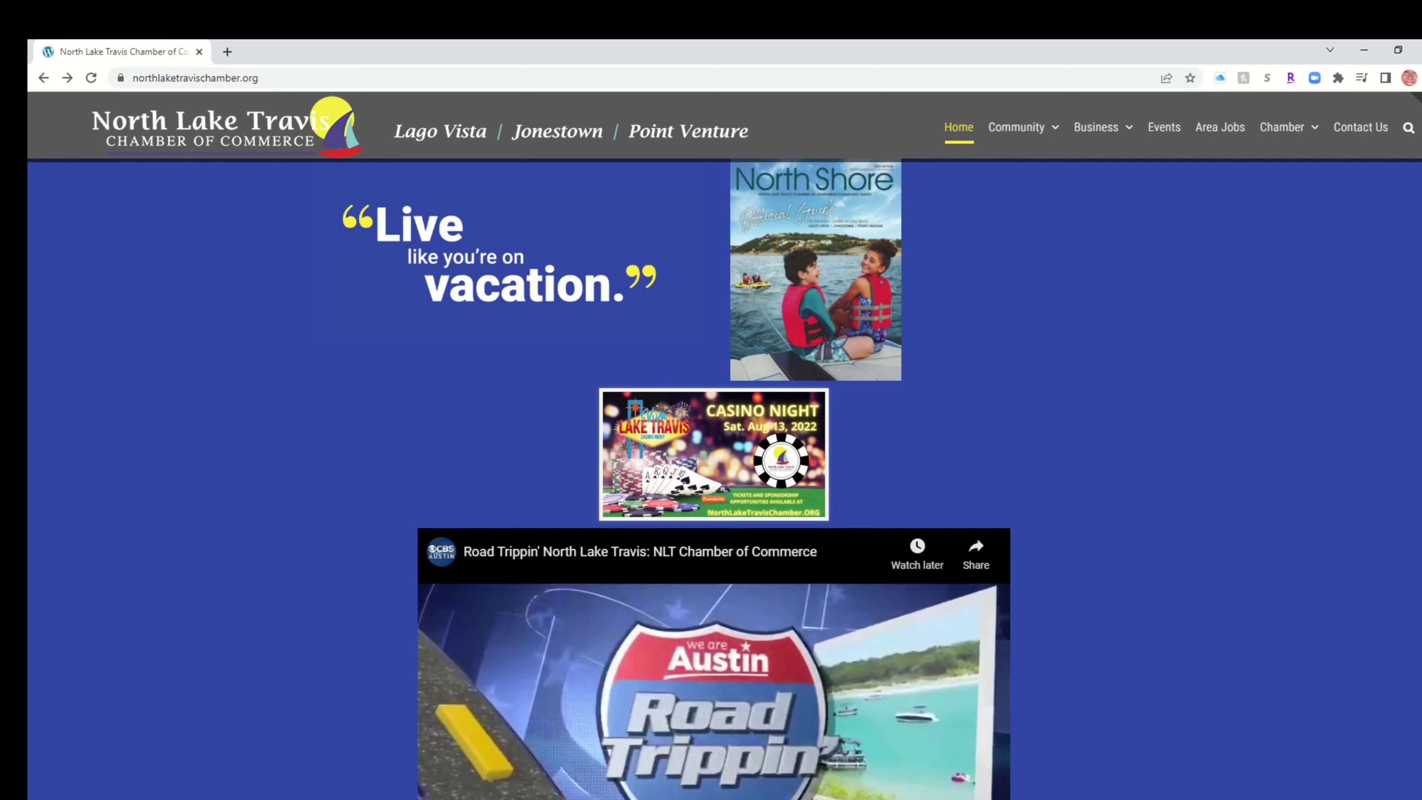
Open the Chamber dropdown in the chamber website's top navigation to reveal Members Only Area
mouse_move(1269, 137)
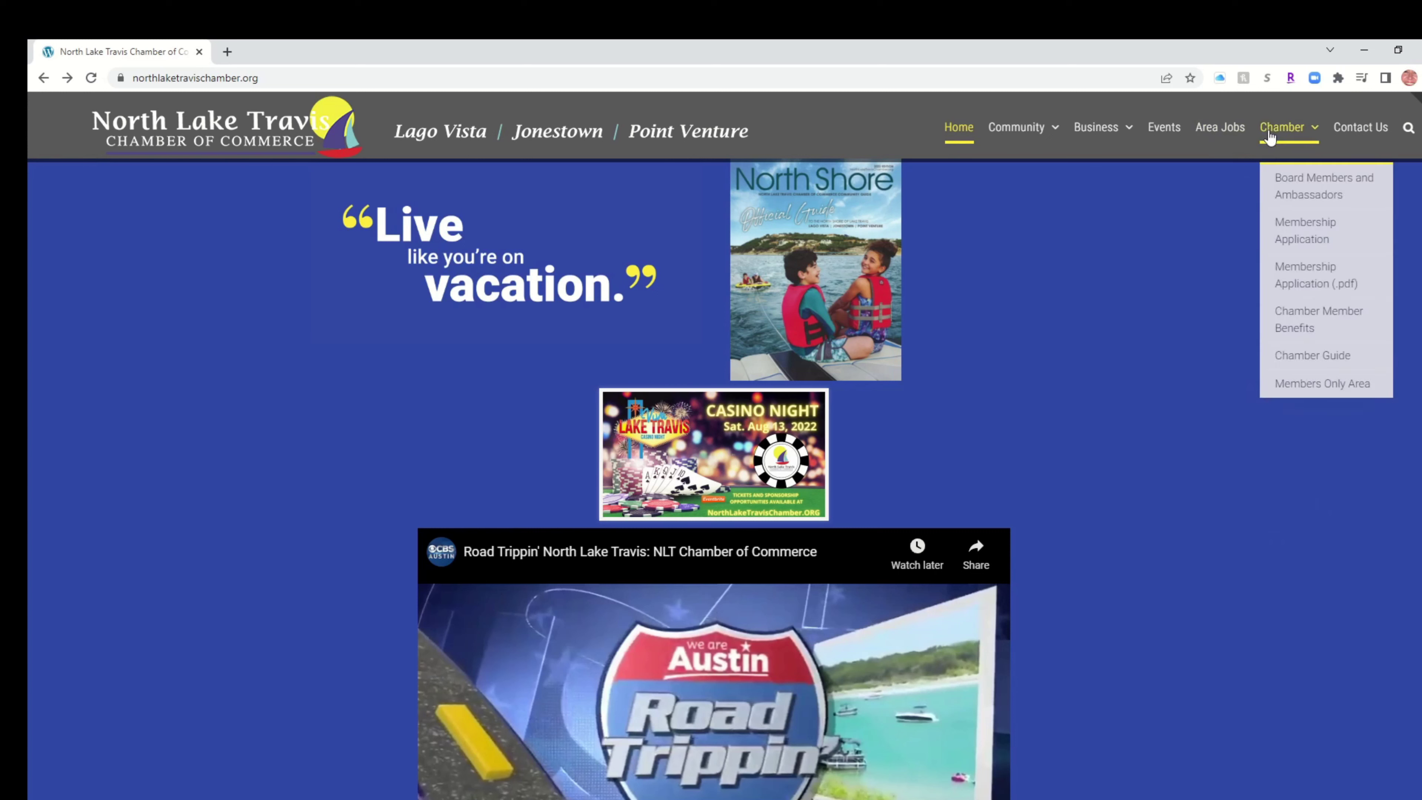
Go to Members Only Area and log in with the browser's saved credentials
click(1285, 386)
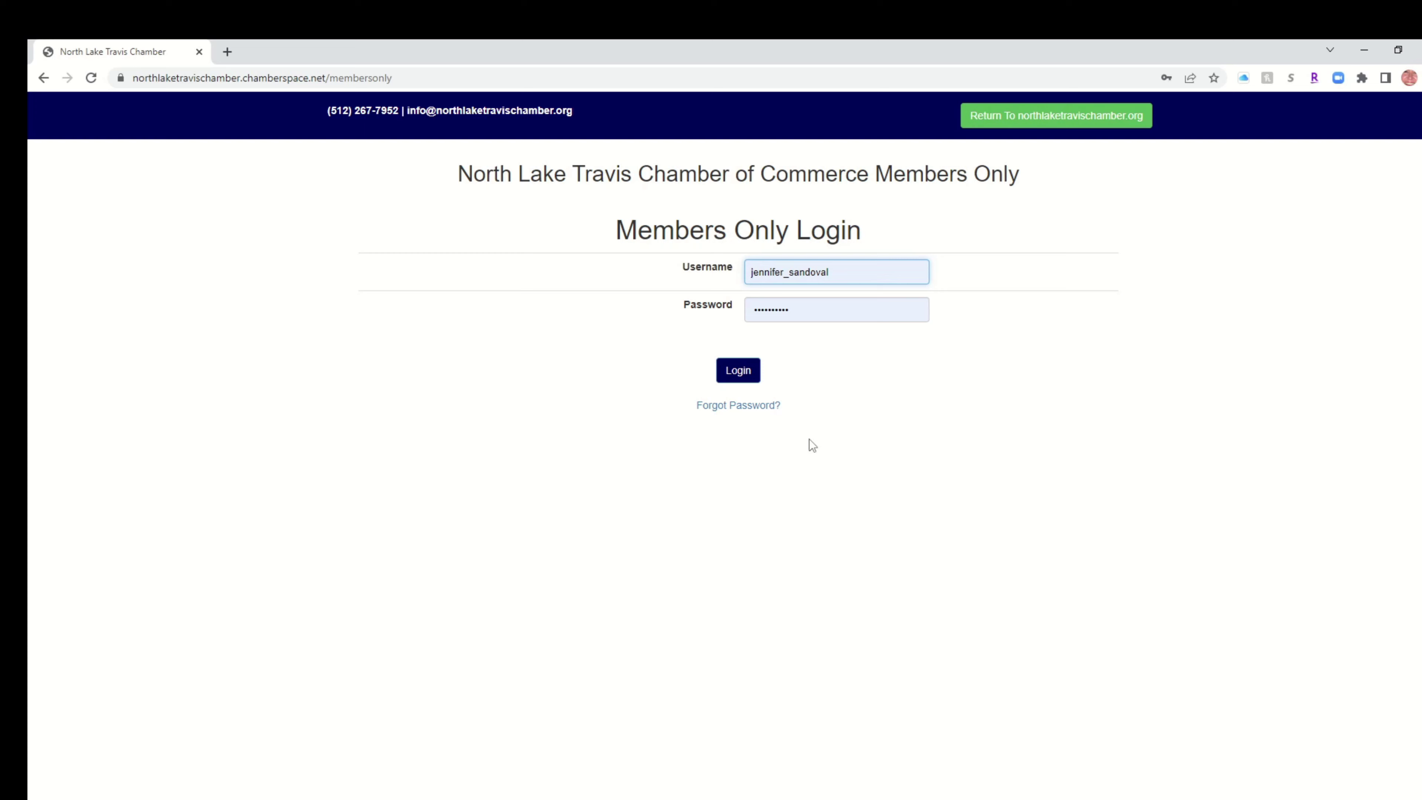
click(745, 374)
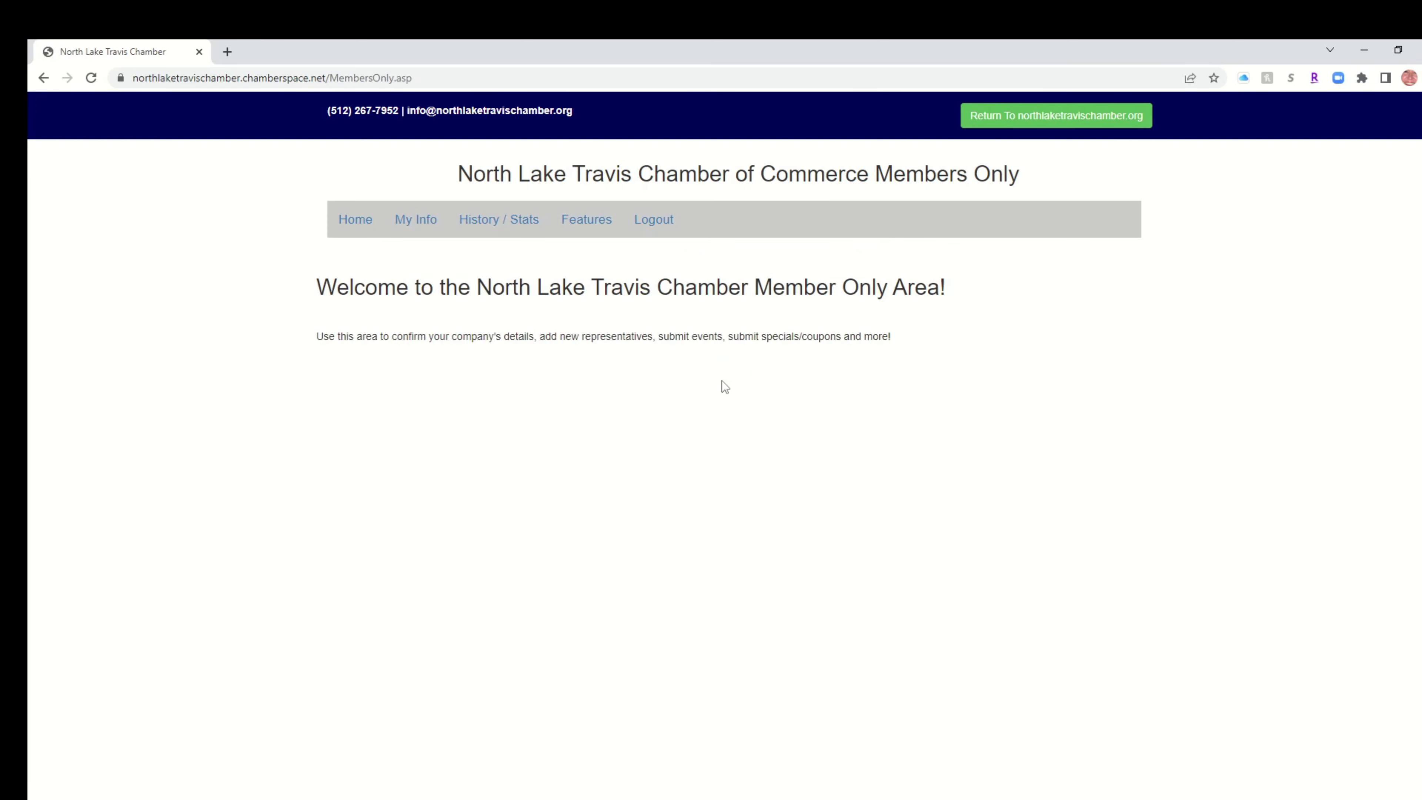
Open the Submitted Events list via Features > View/Add Events
click(586, 232)
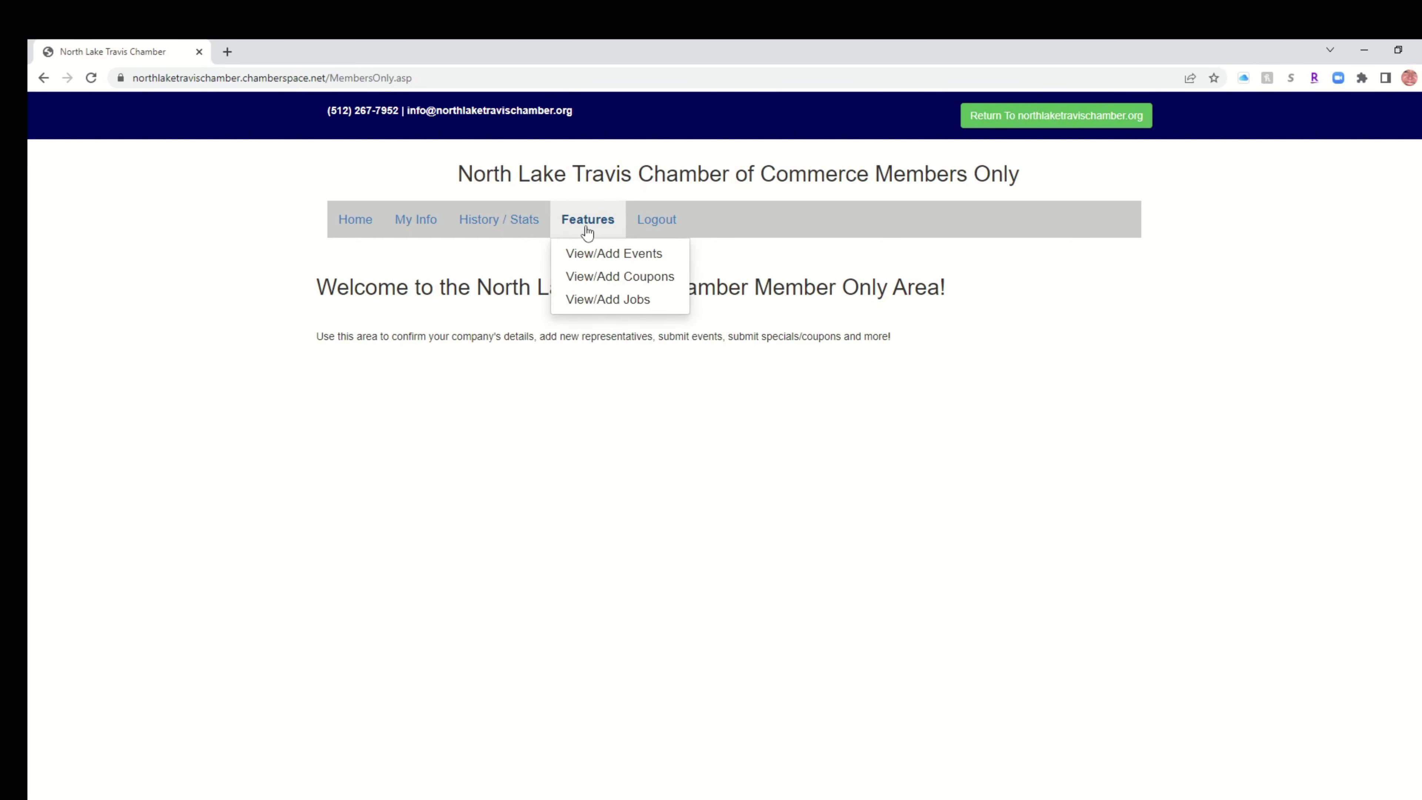
click(599, 256)
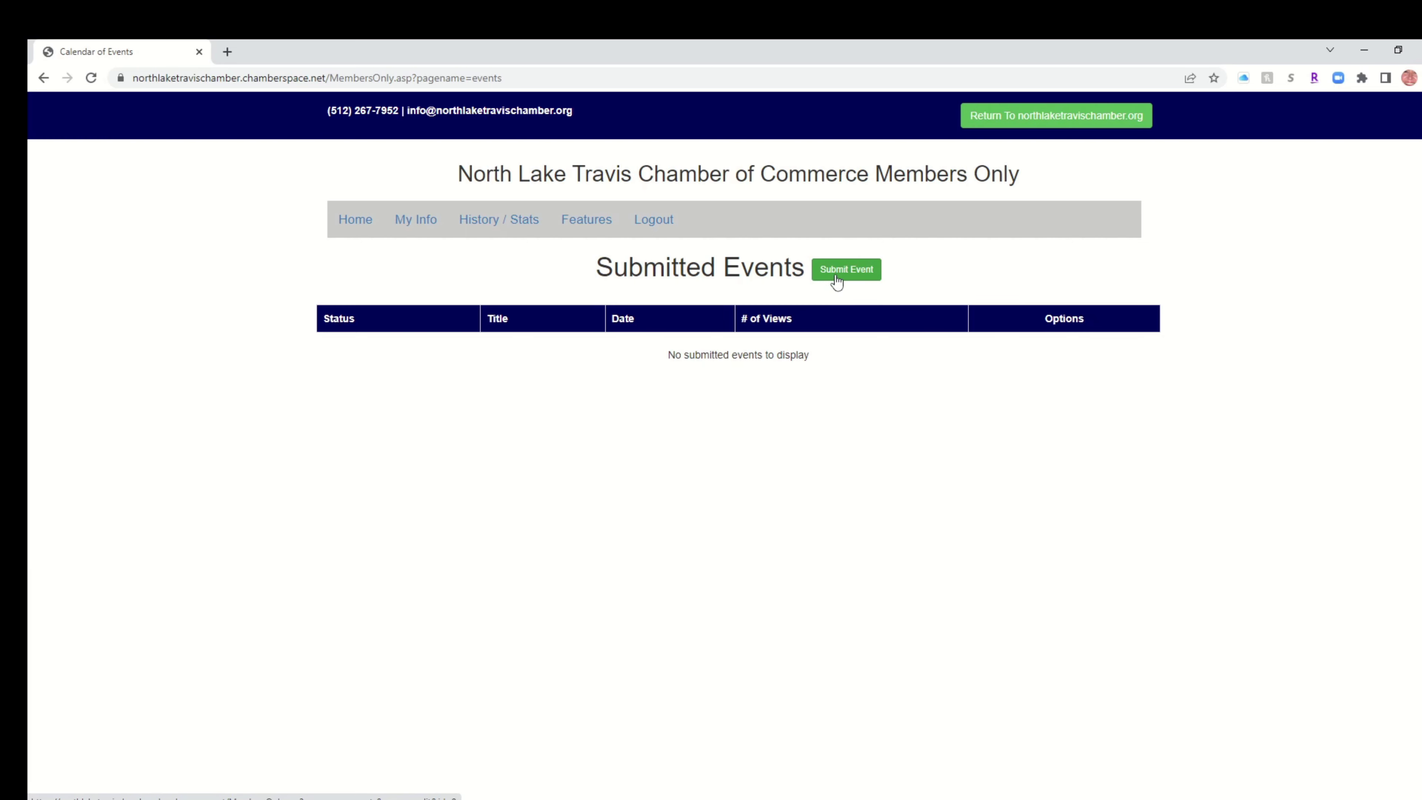
Start a new event submission and fill its contact fields from the first saved autofill address
click(837, 282)
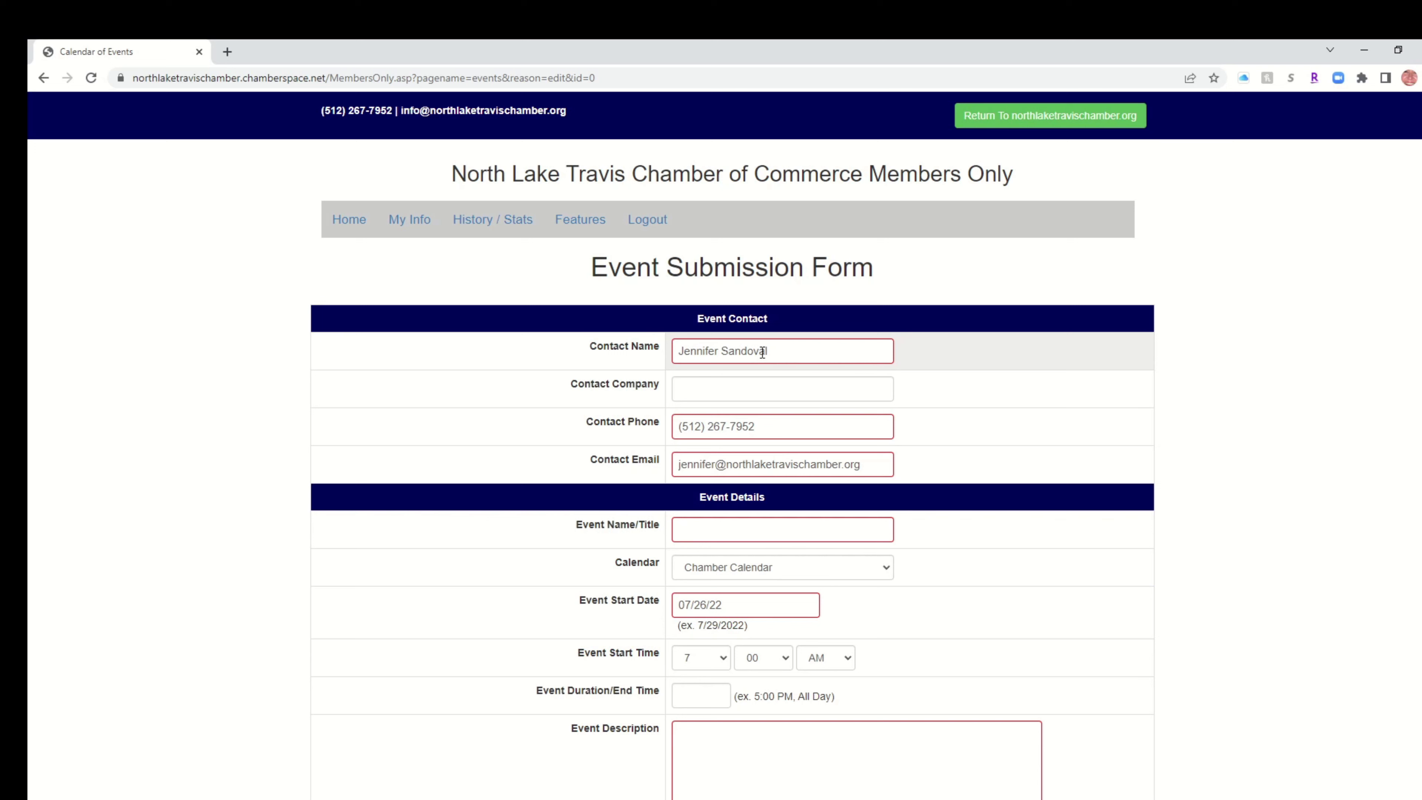
click(704, 393)
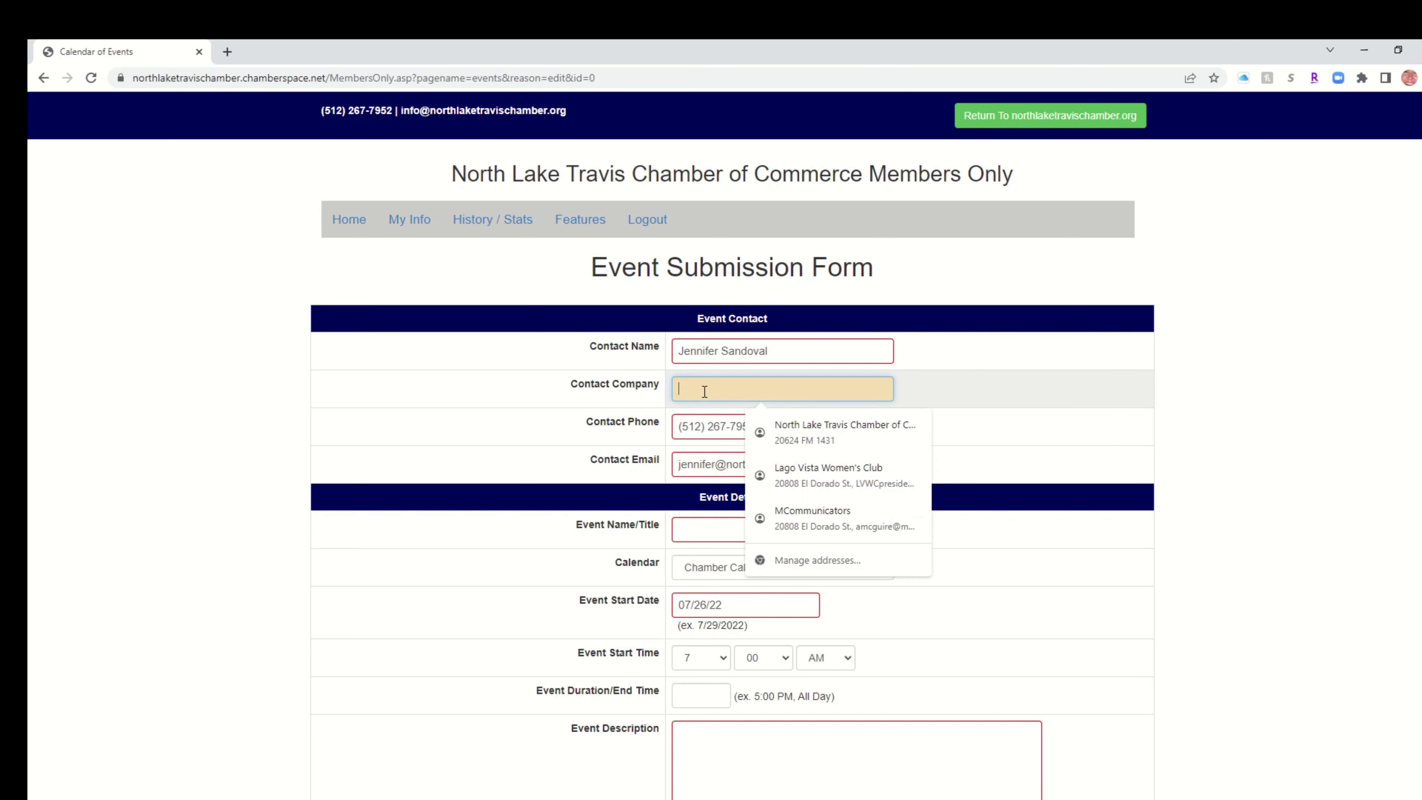
click(815, 425)
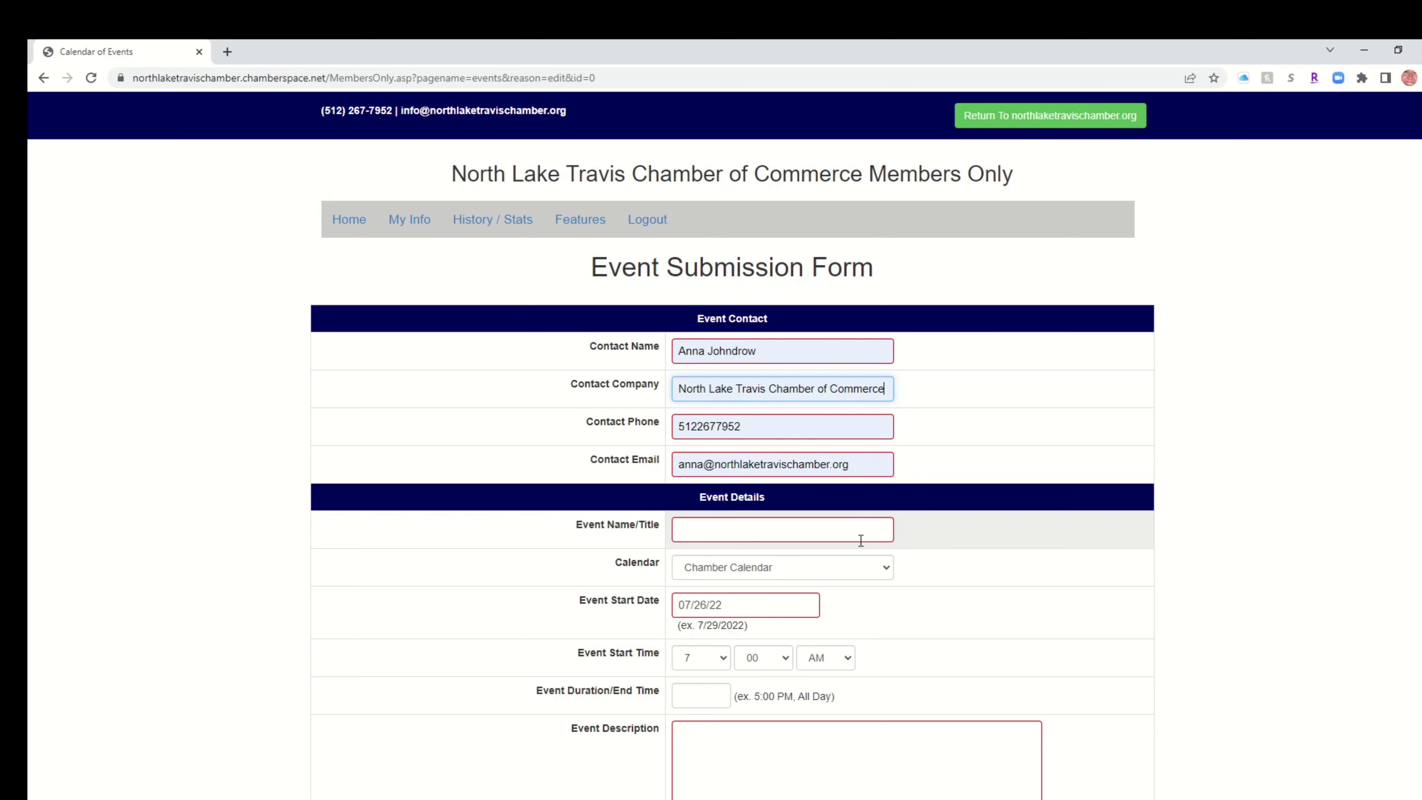
click(726, 532)
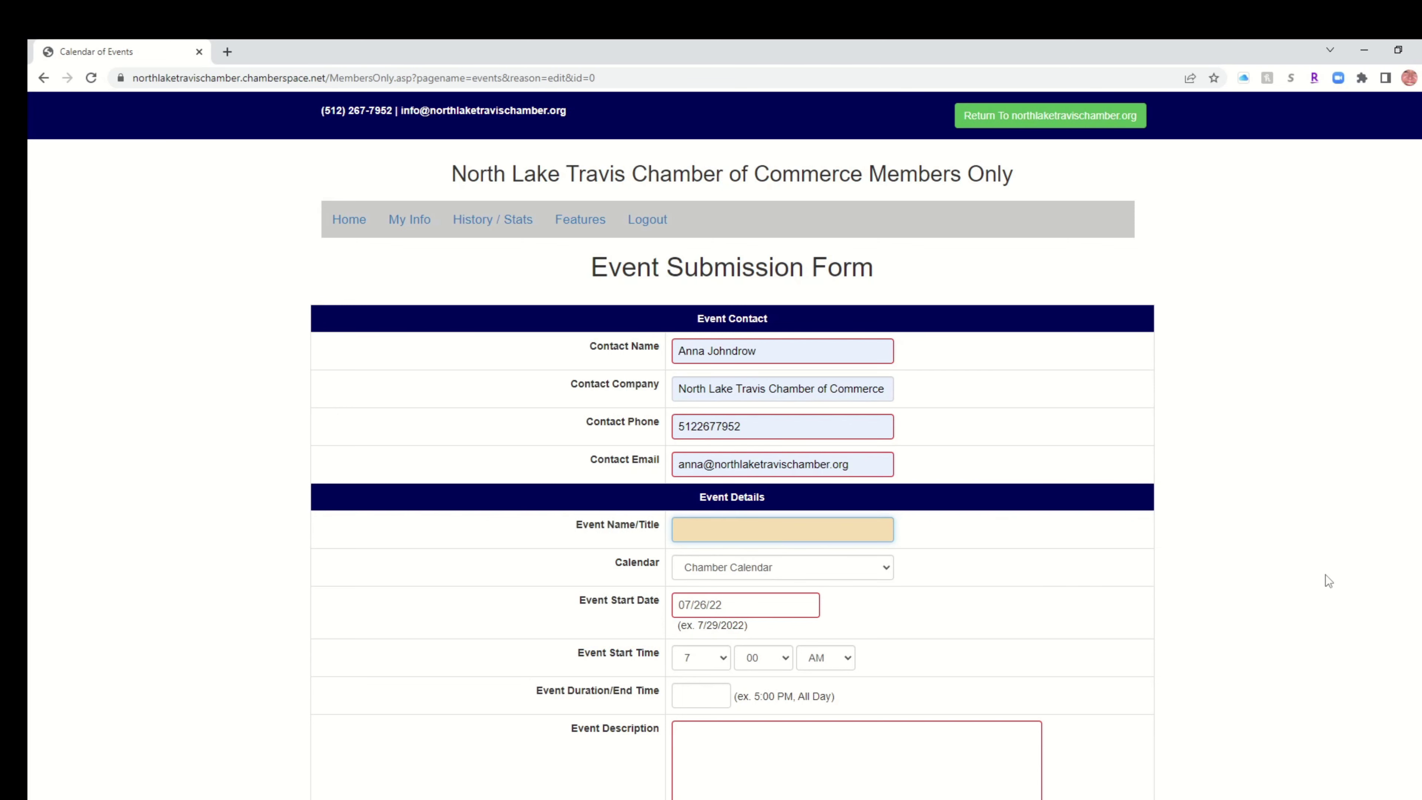
Title the event 'First Tutorial', starting 07/28/22 at 10:00 AM, ending at Noon
text(First Tutorial)
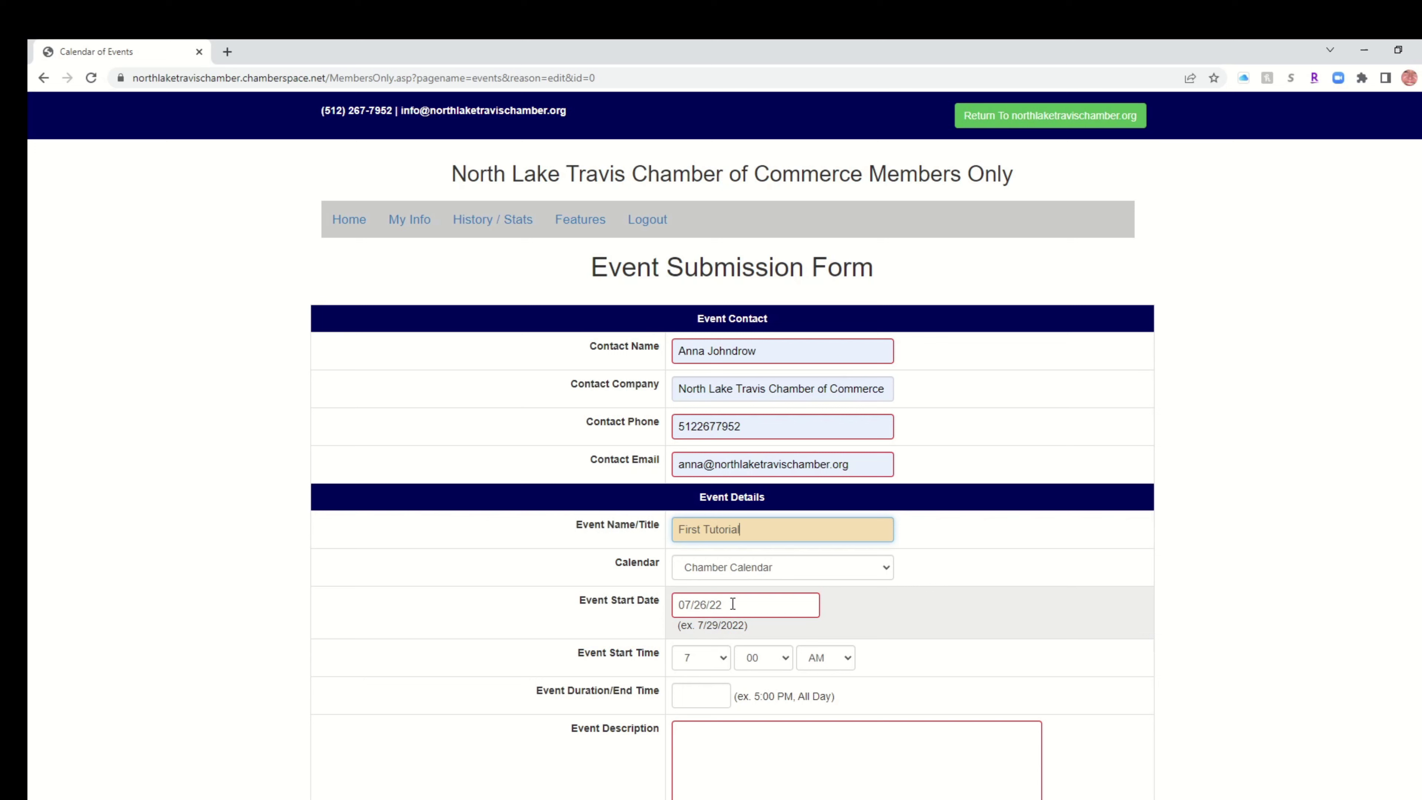
click(783, 605)
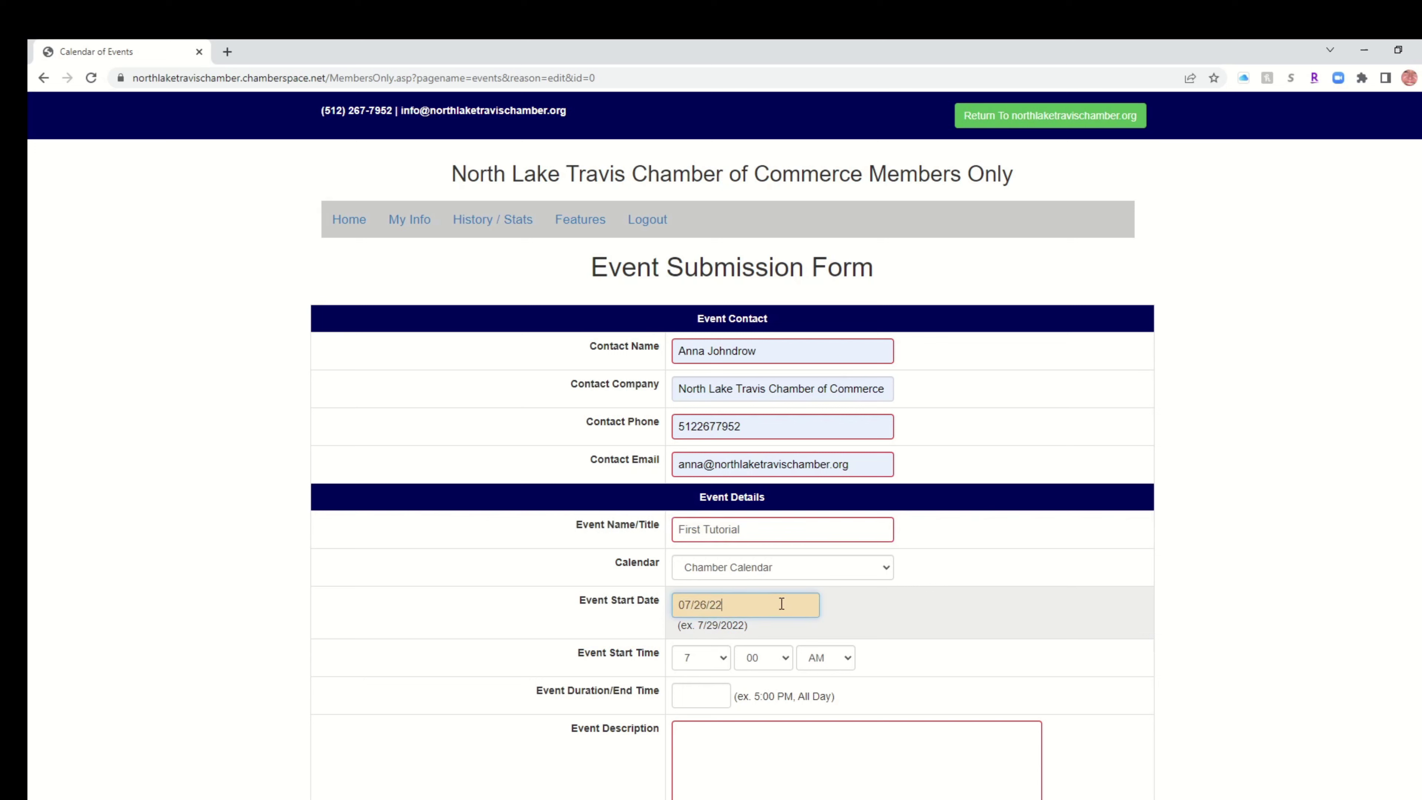
double_click(709, 605)
text(28)
click(723, 662)
click(705, 609)
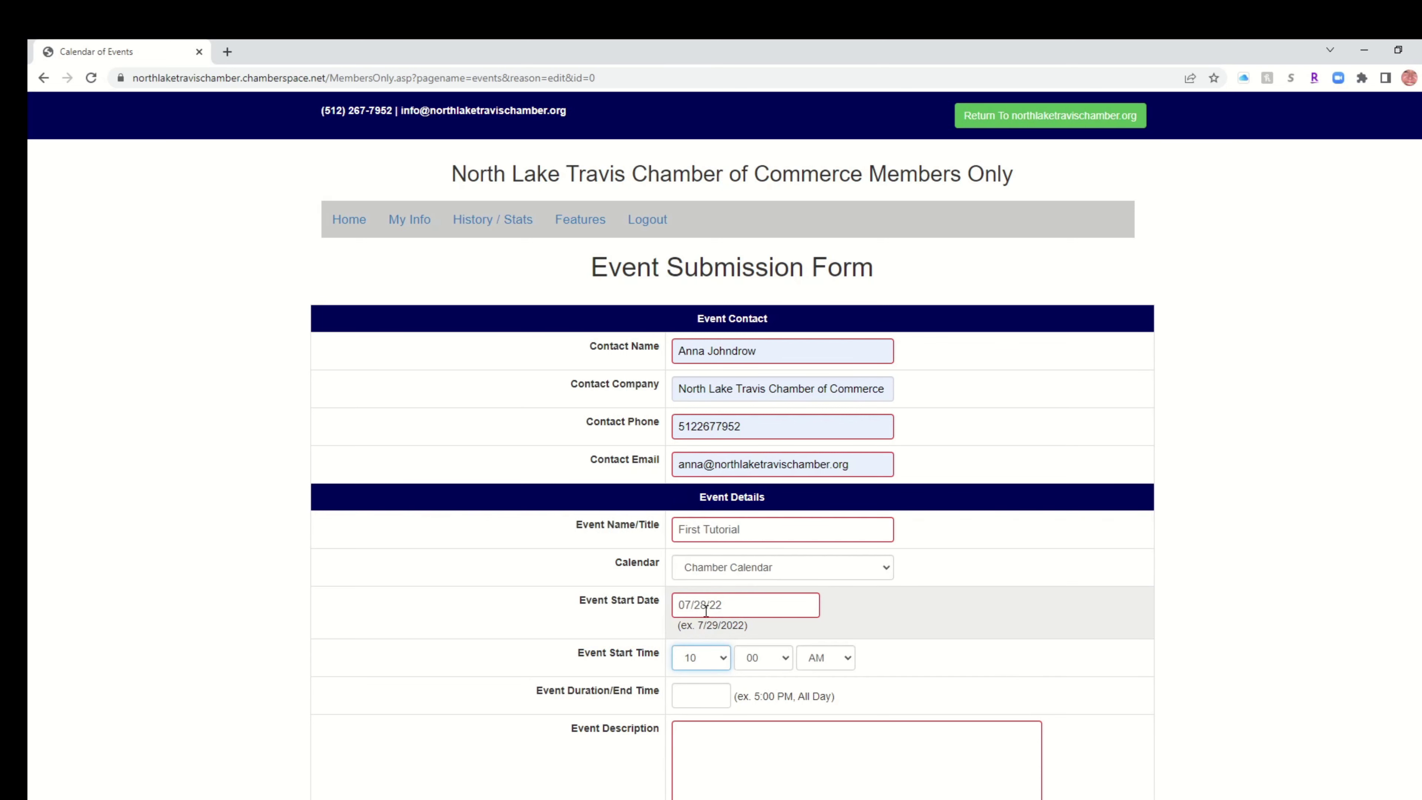
click(681, 696)
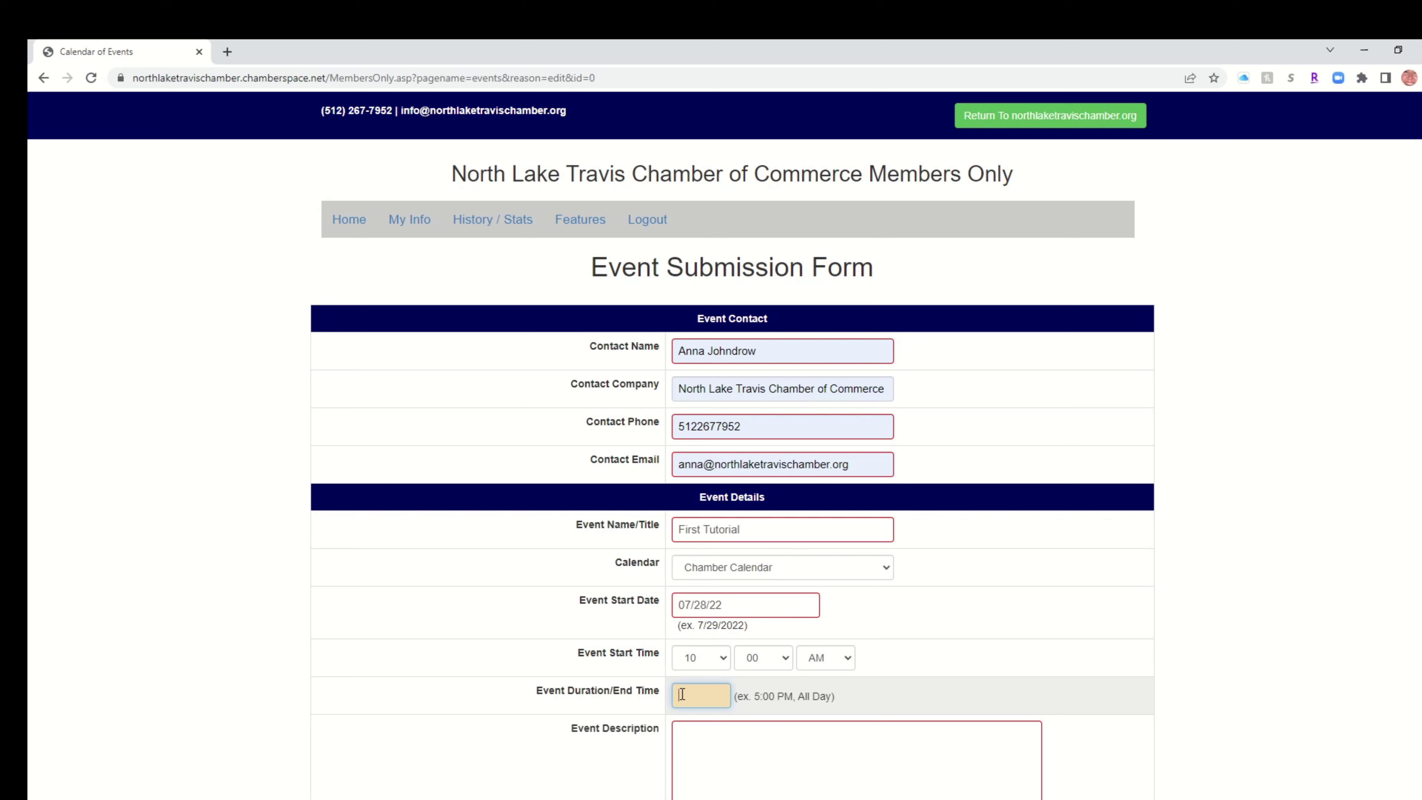
text(1oon)
click(723, 749)
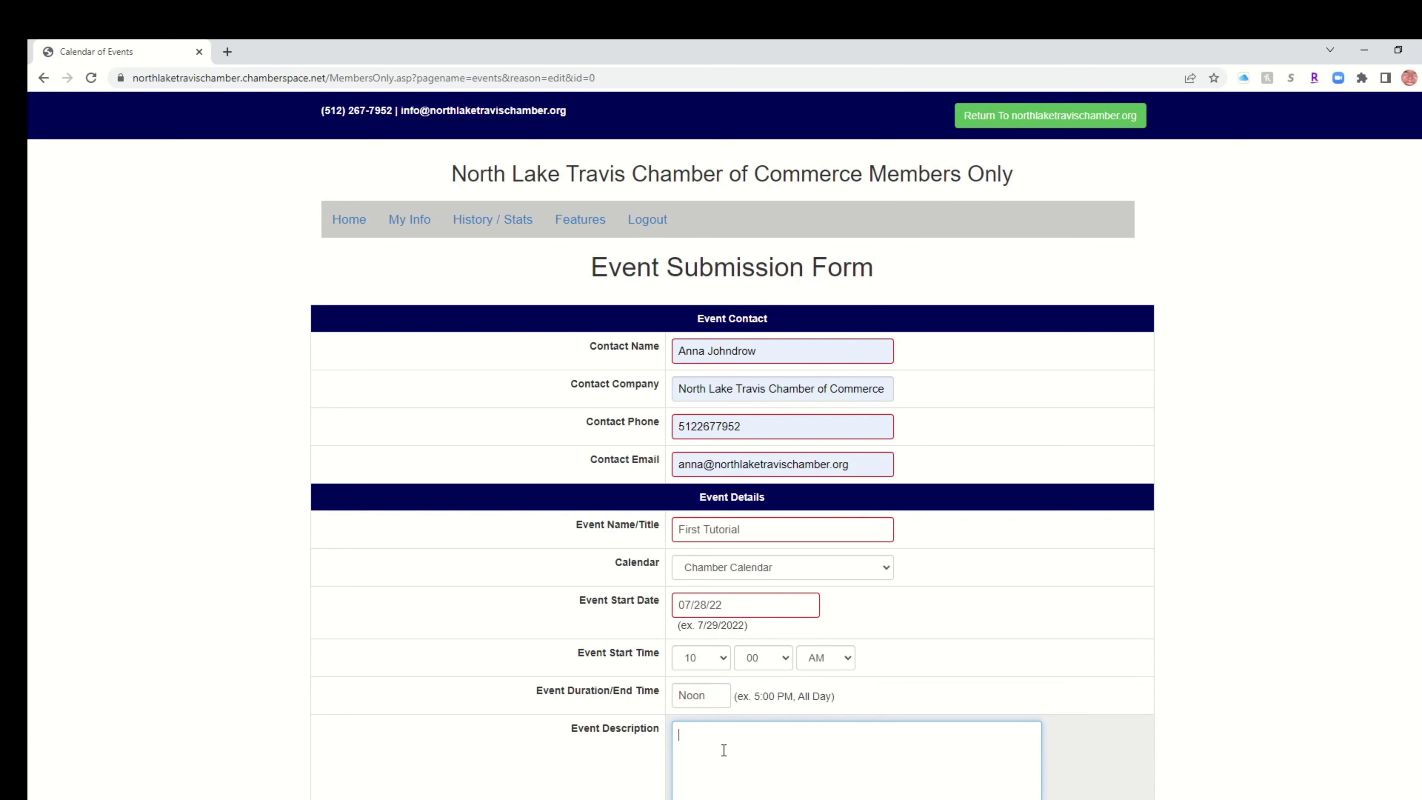
scroll(699, 727, down, 4)
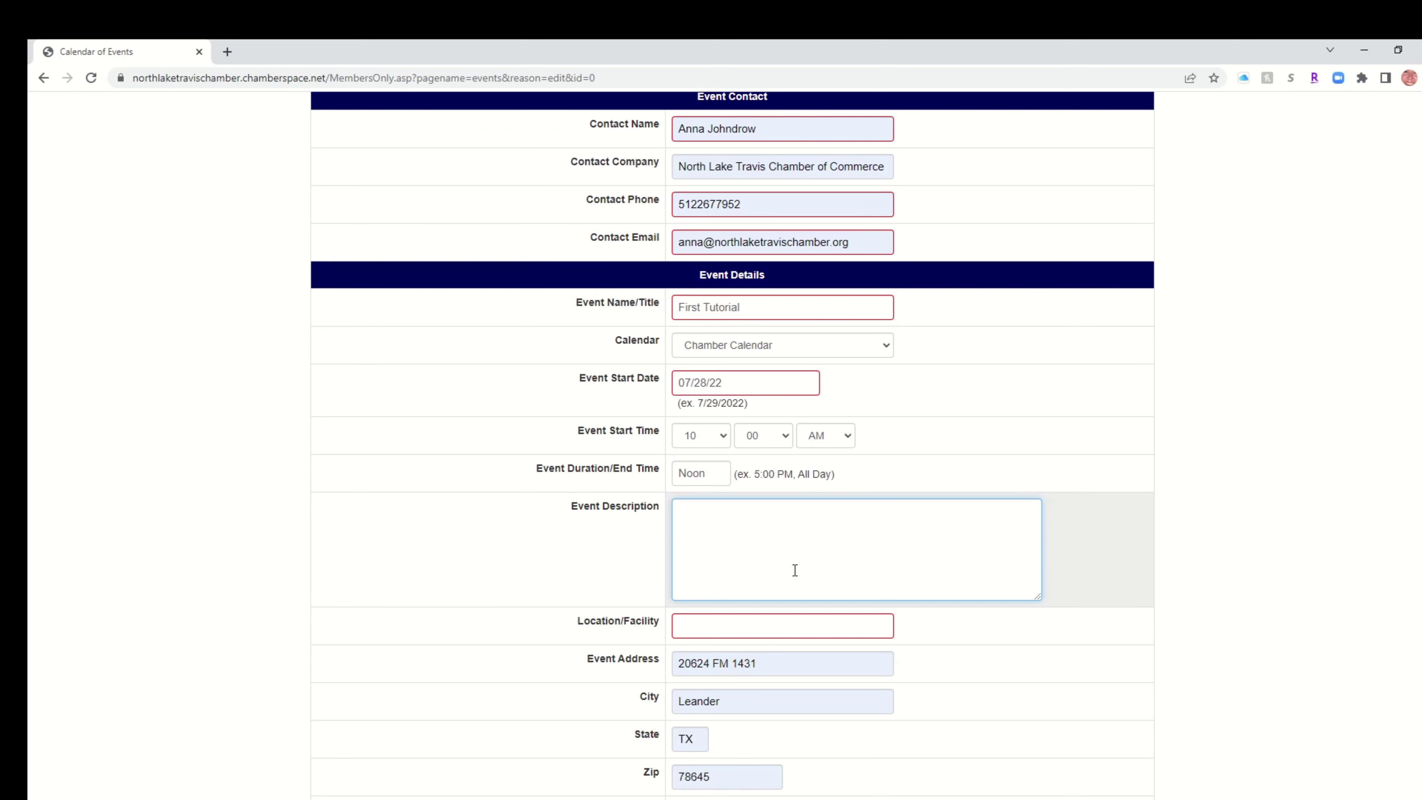
click(713, 629)
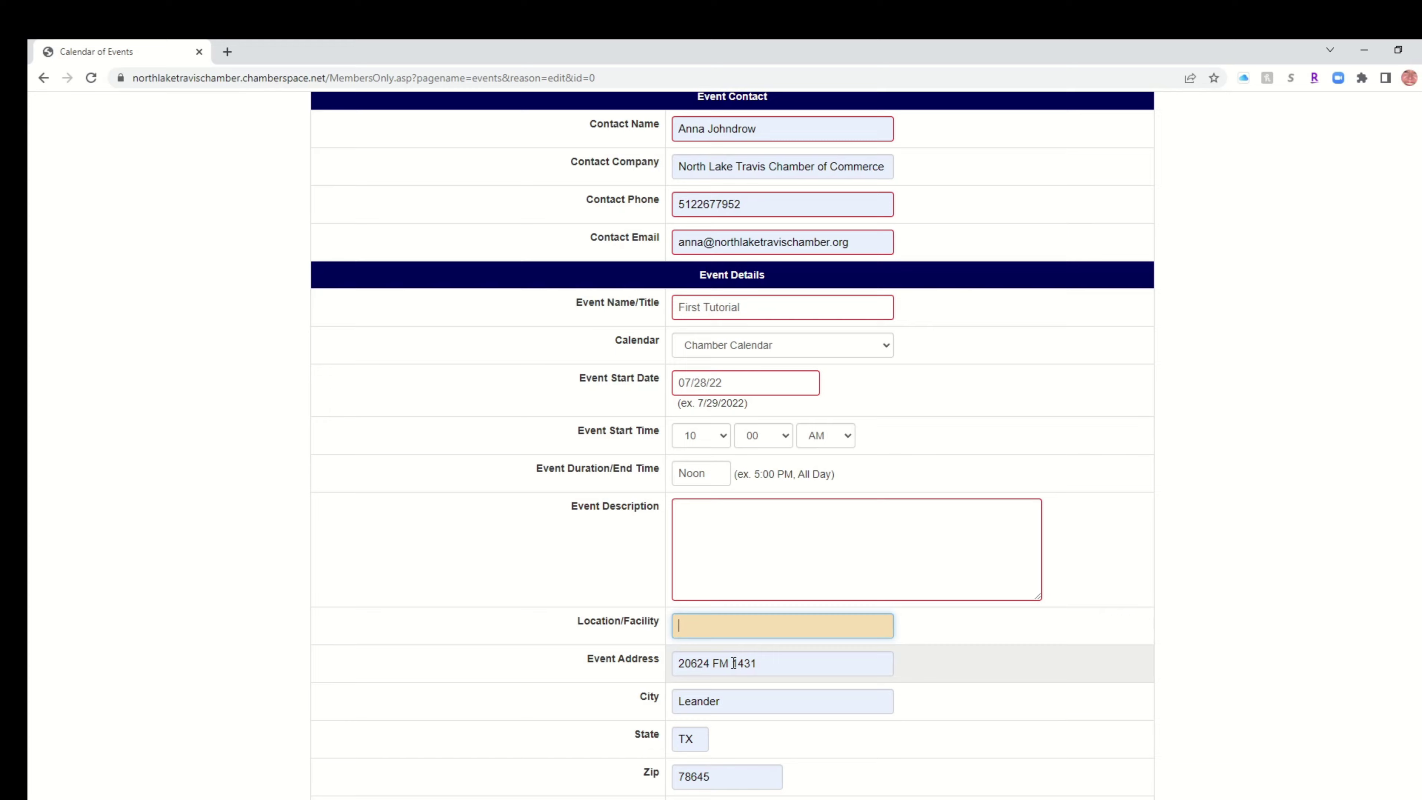
scroll(727, 724, down, 2)
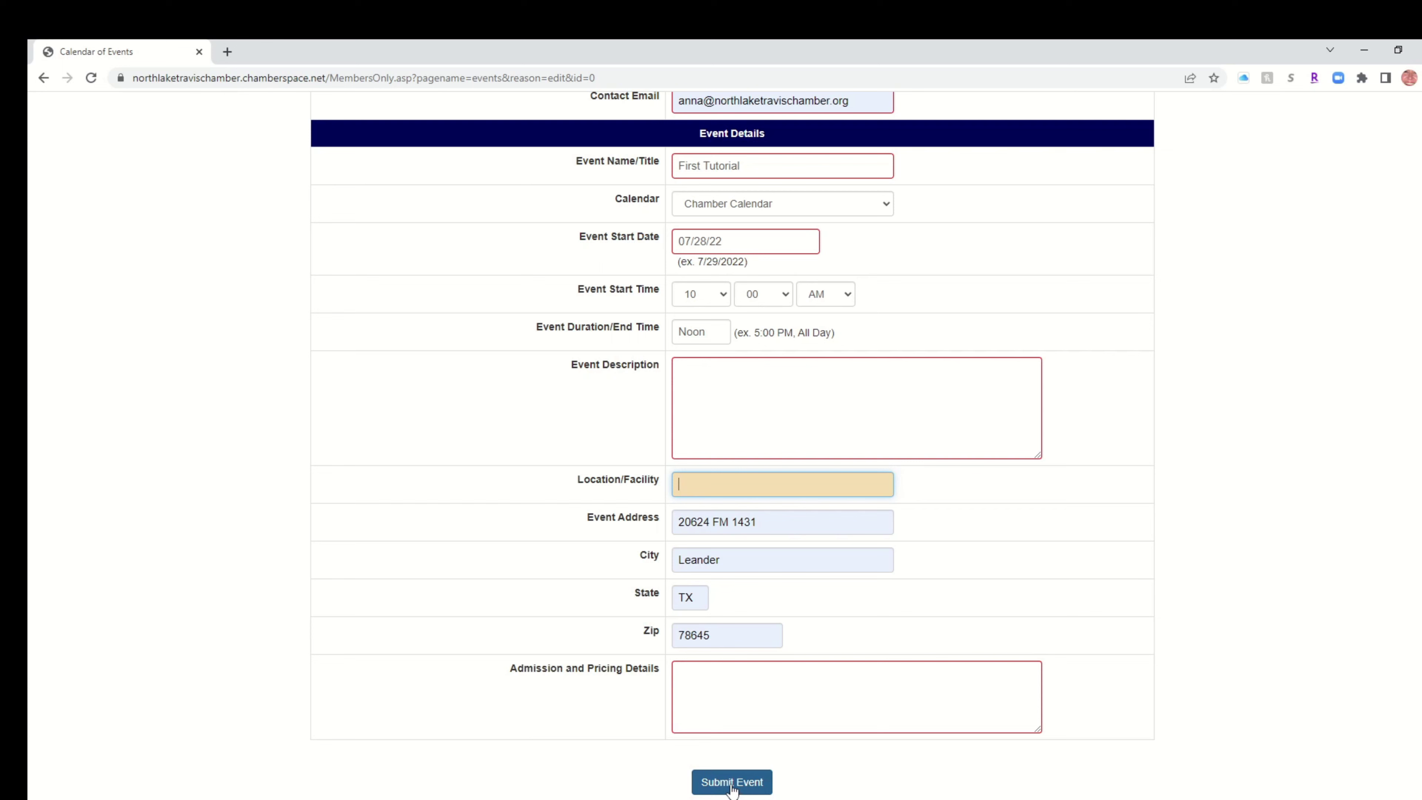
Submit the First Tutorial event and dismiss Chrome's address-update popup
click(731, 783)
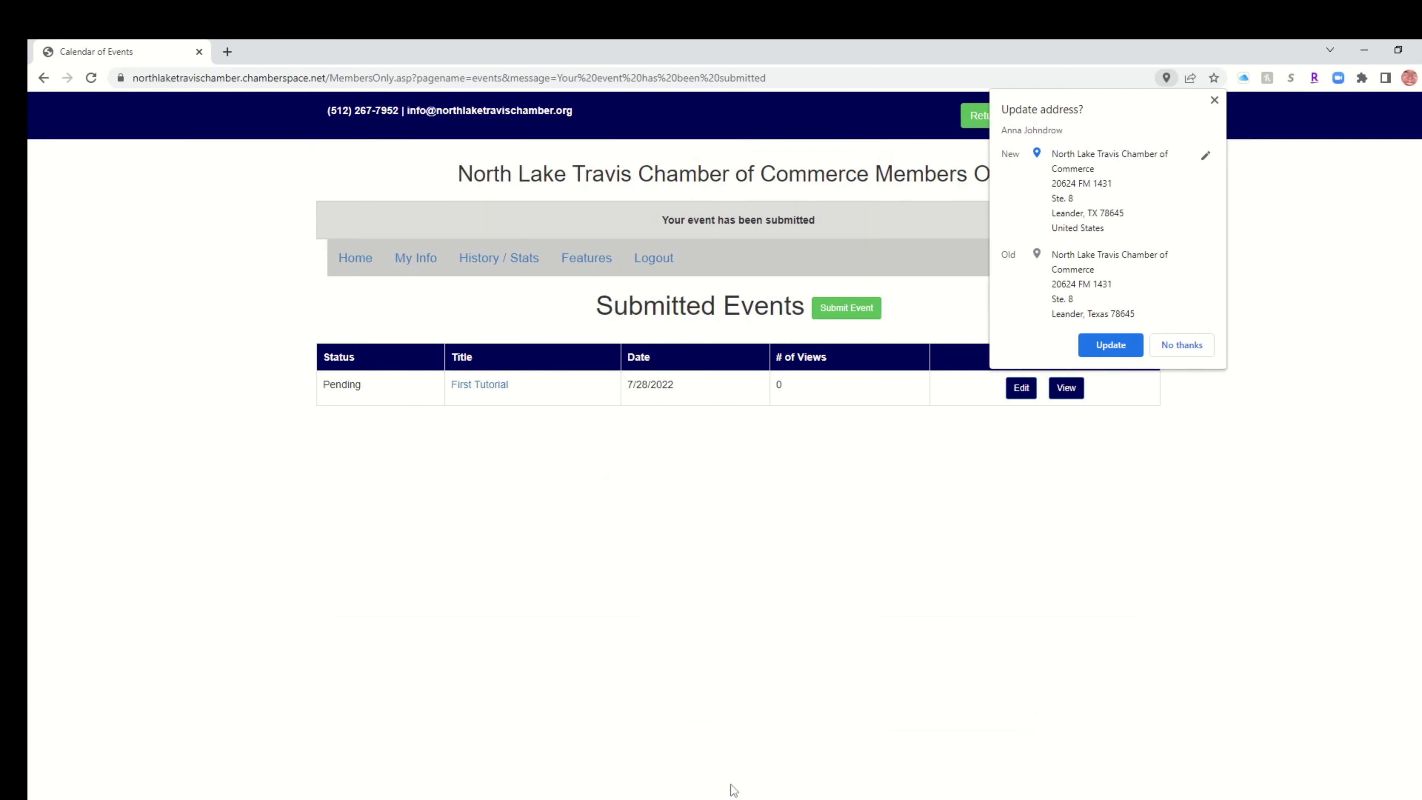
click(1109, 345)
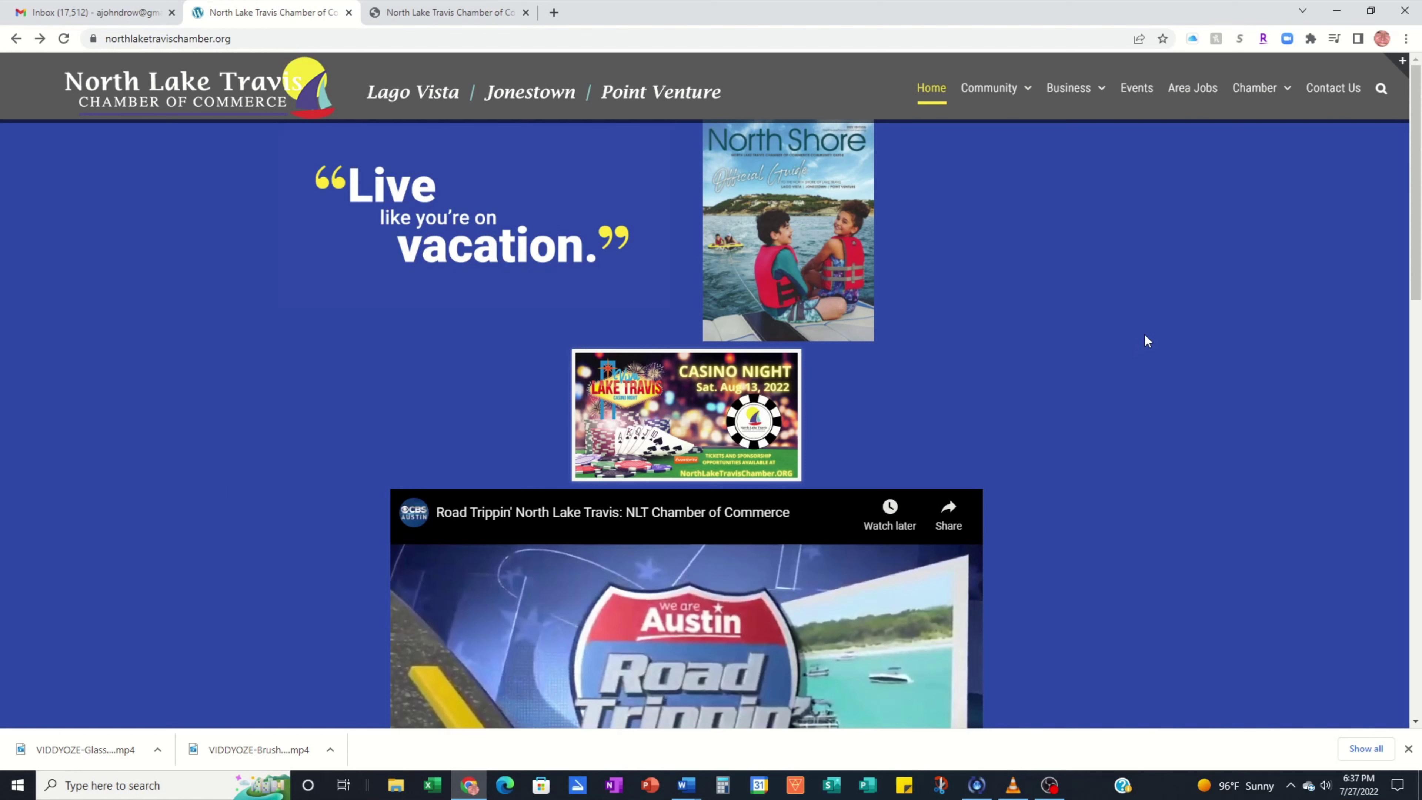
Return to the members-only welcome page through Chamber > Members Only Area
mouse_move(1264, 95)
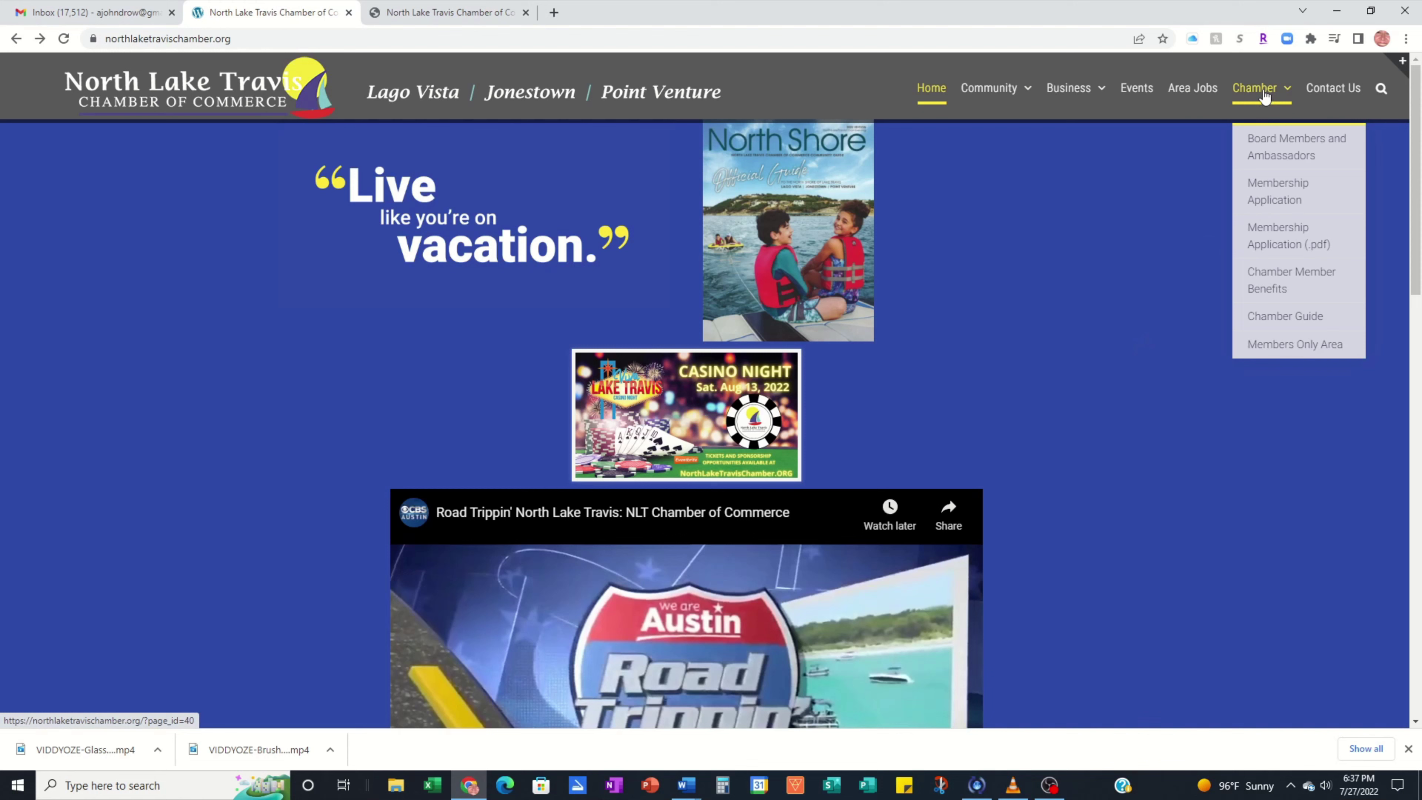
click(1287, 346)
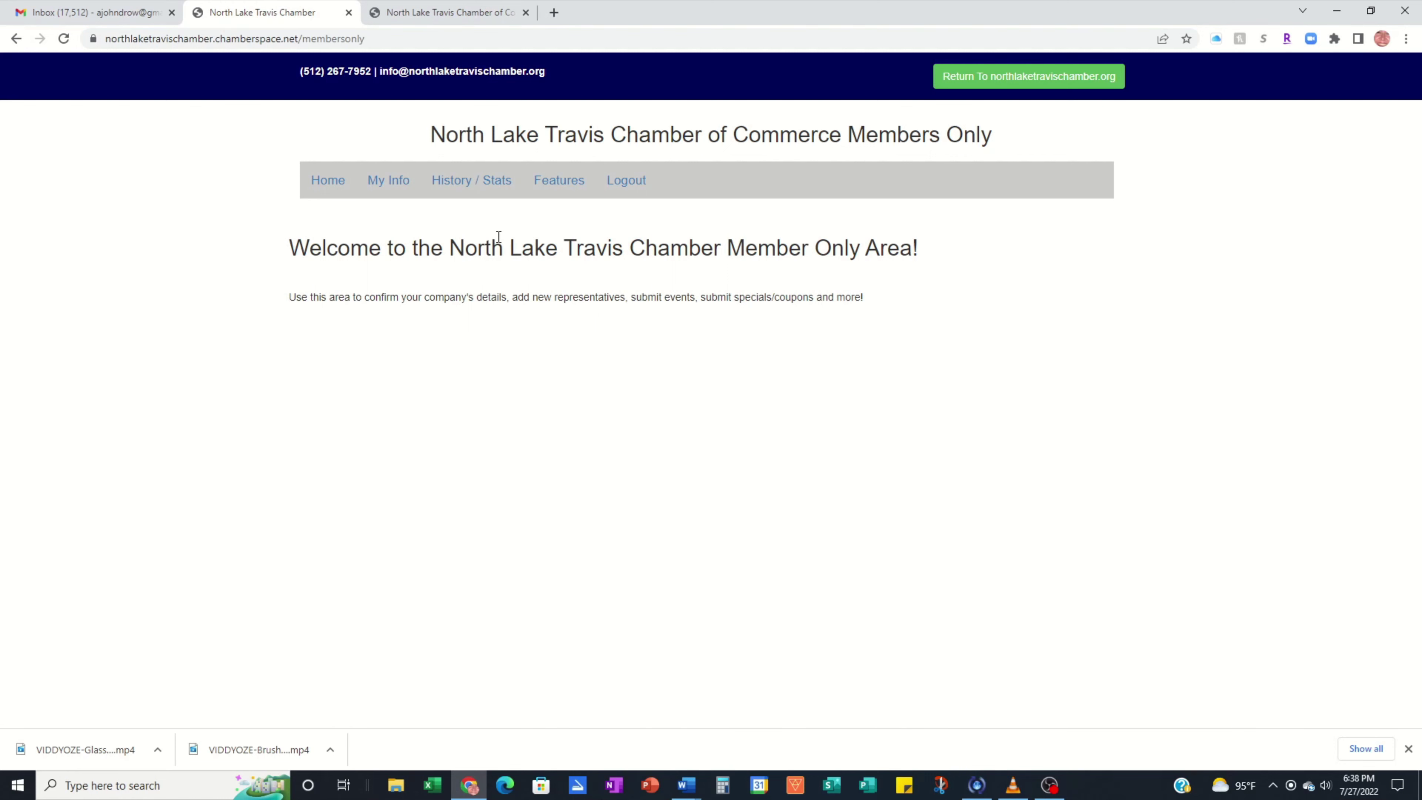
Go to View/Add Events and open First Tutorial on the public July 2022 calendar
click(562, 181)
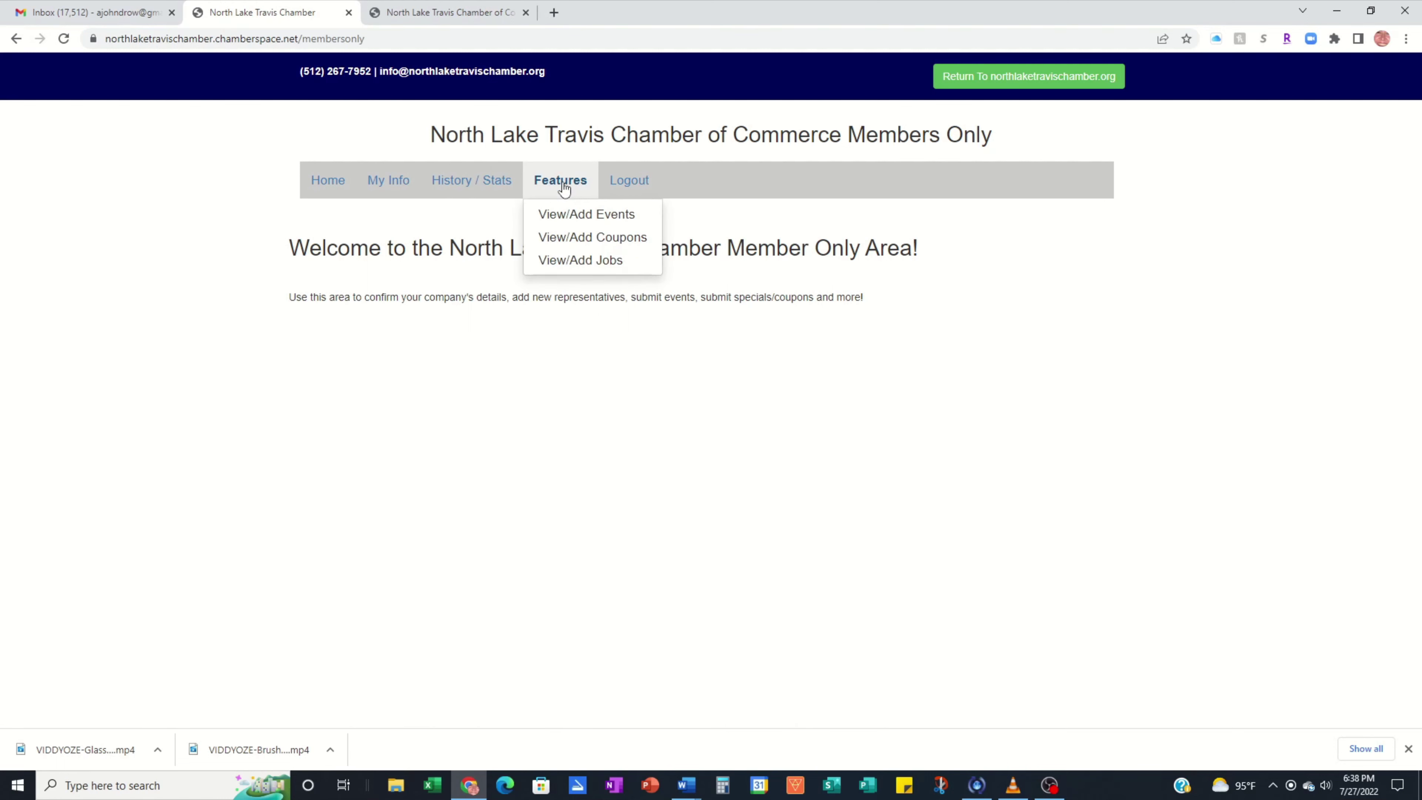
click(567, 223)
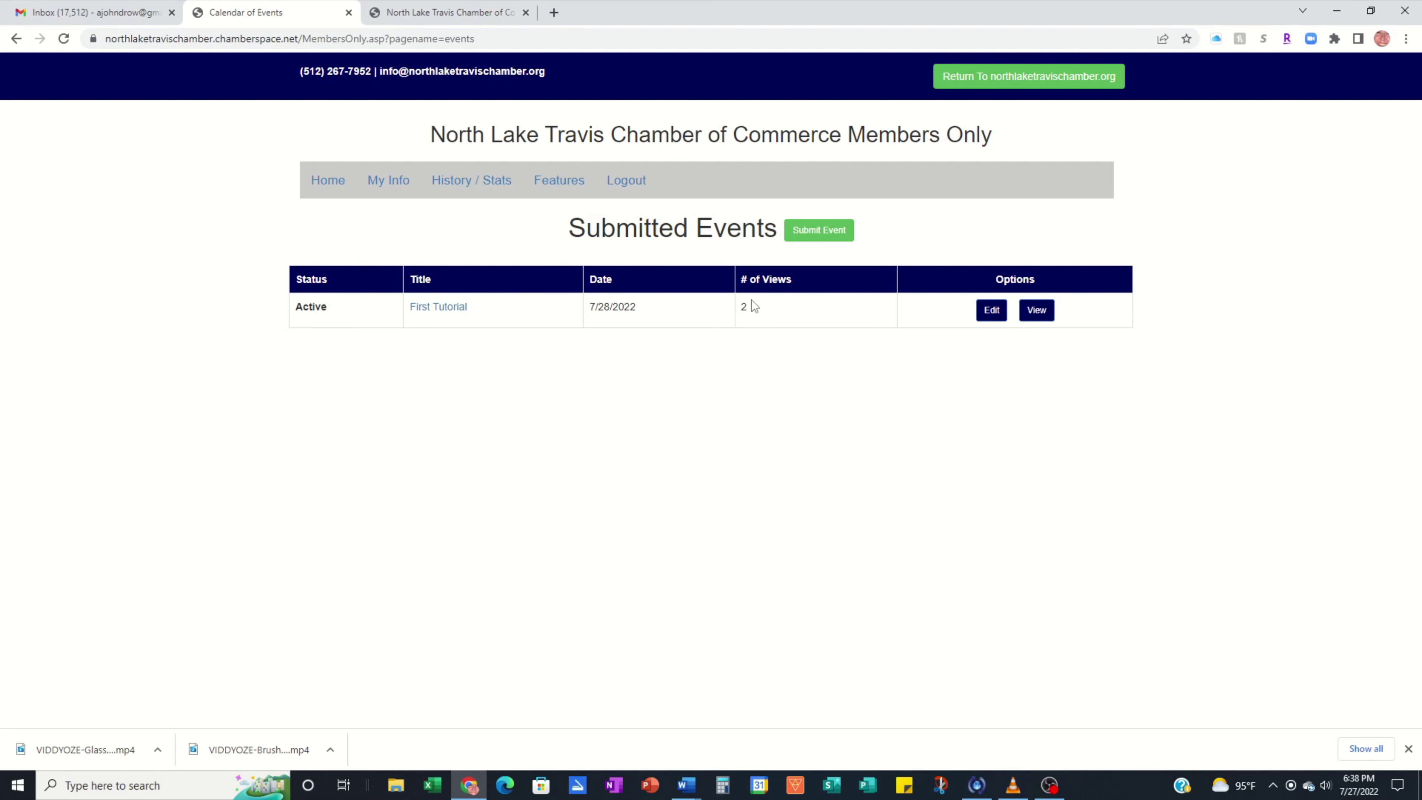
click(1038, 313)
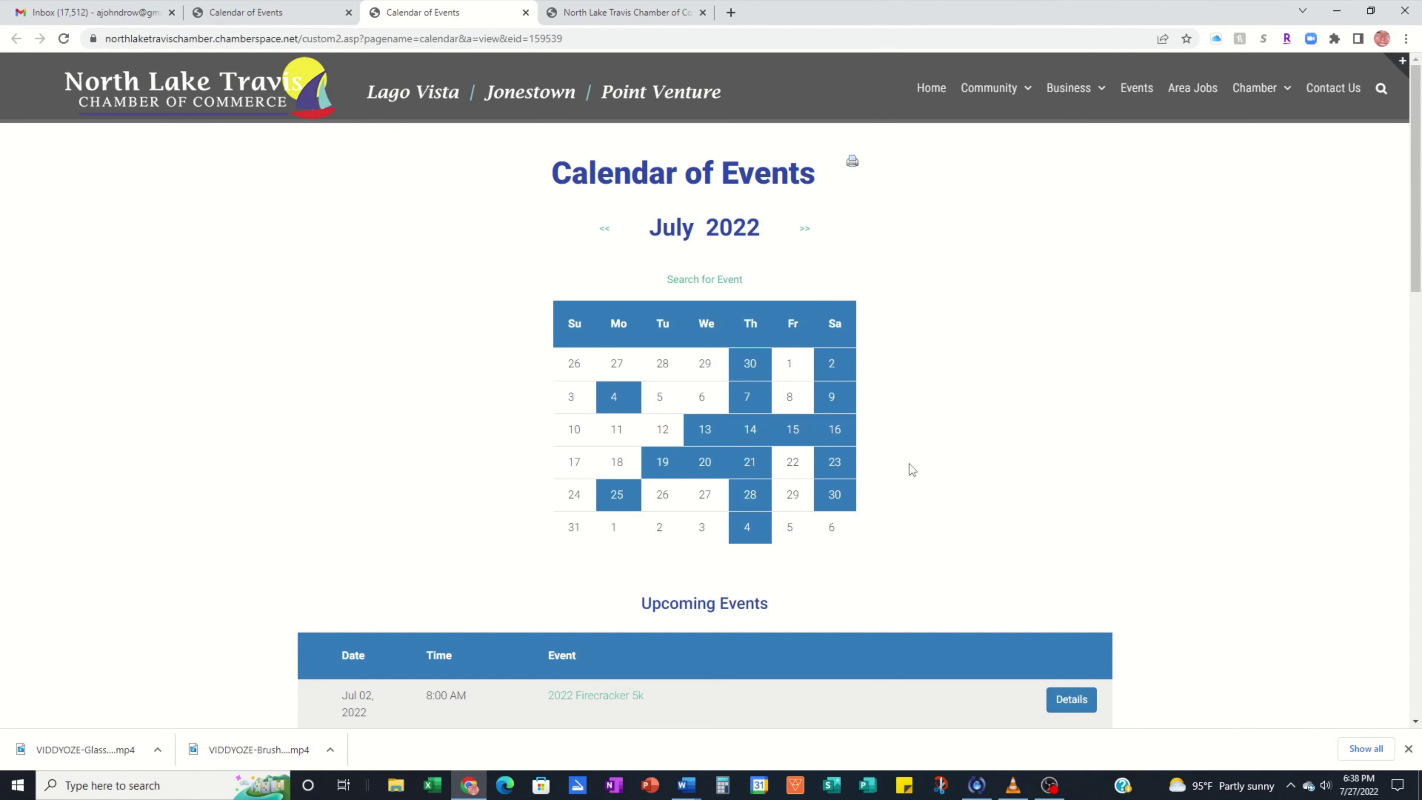
Scroll Upcoming Events to Jul 28 and open the details of First Tutorial
scroll(908, 463, down, 10)
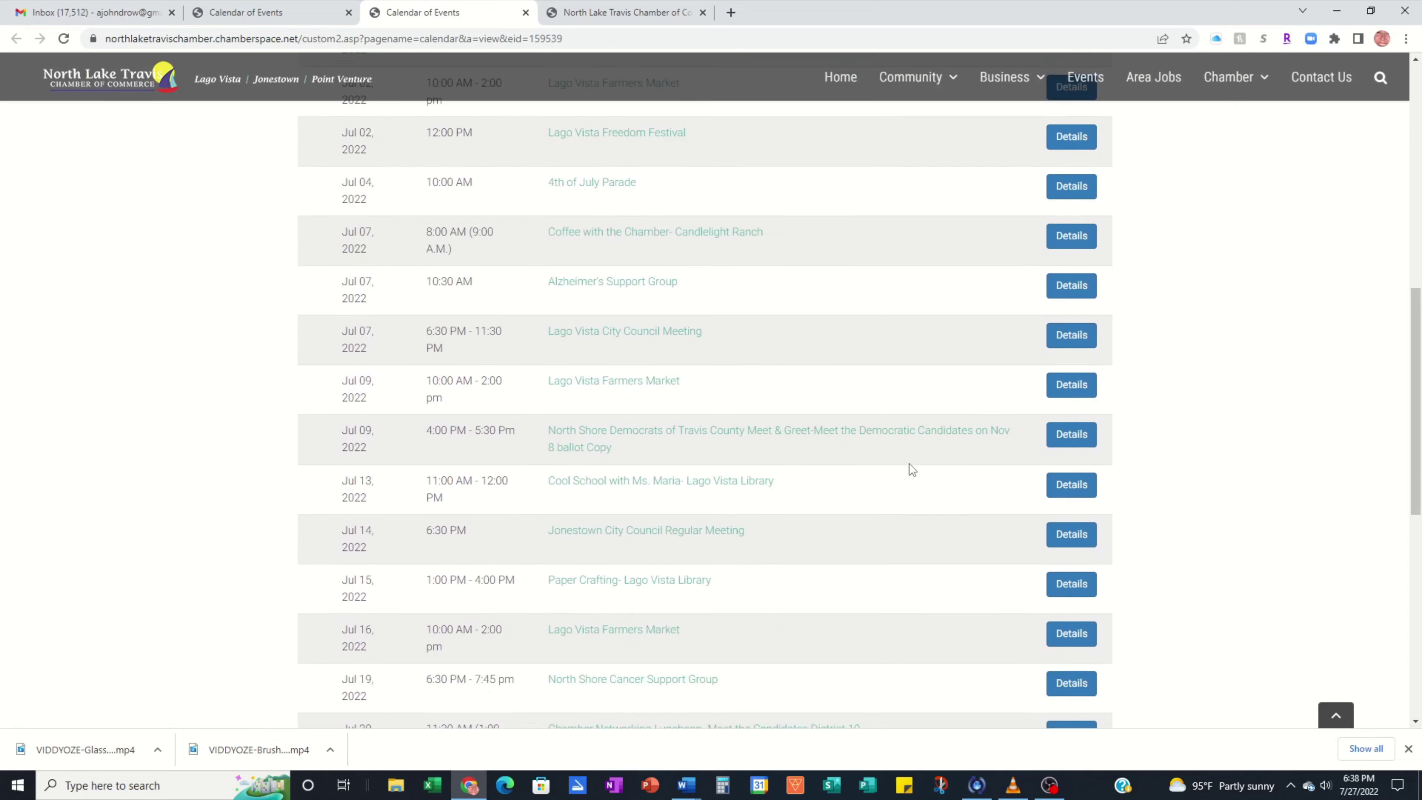
scroll(908, 464, down, 5)
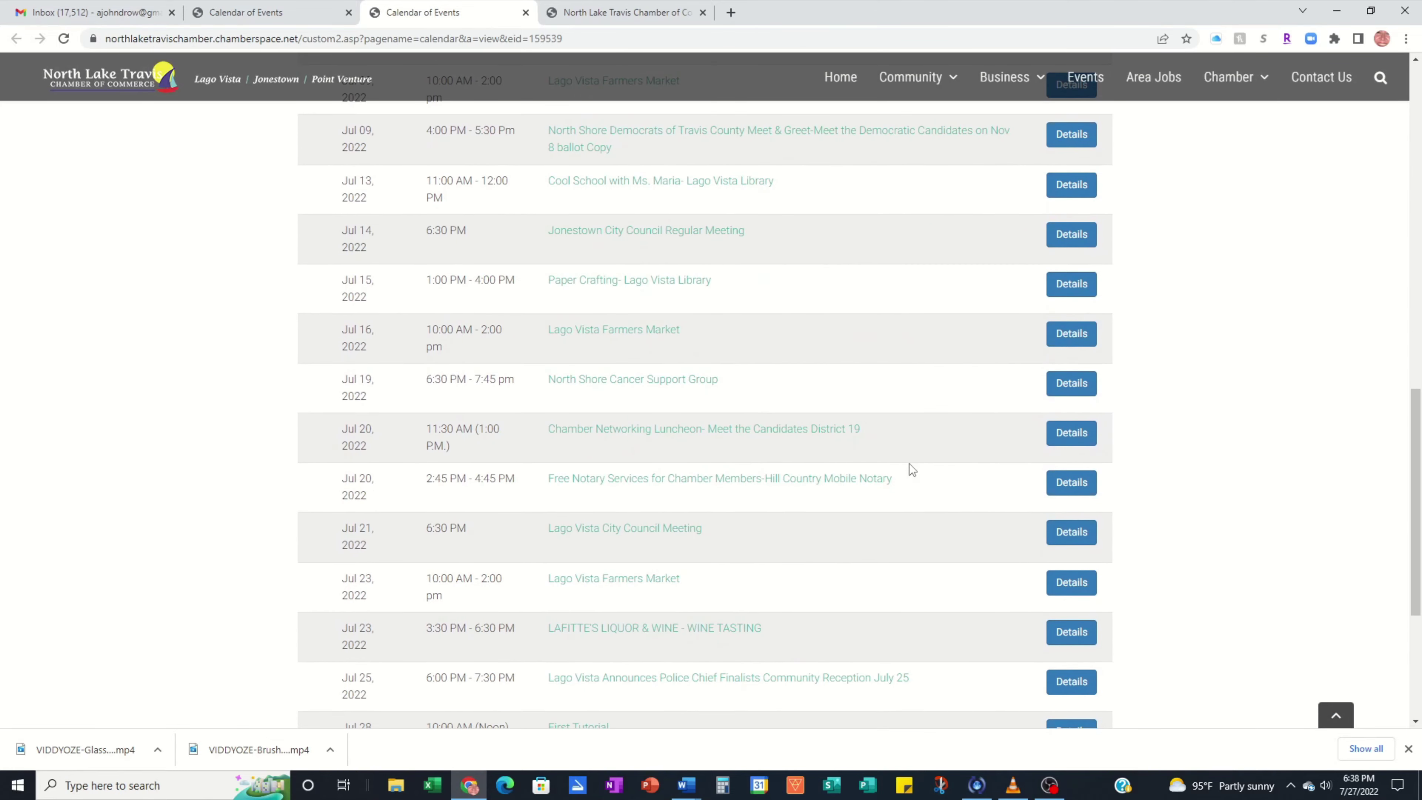
scroll(472, 608, down, 3)
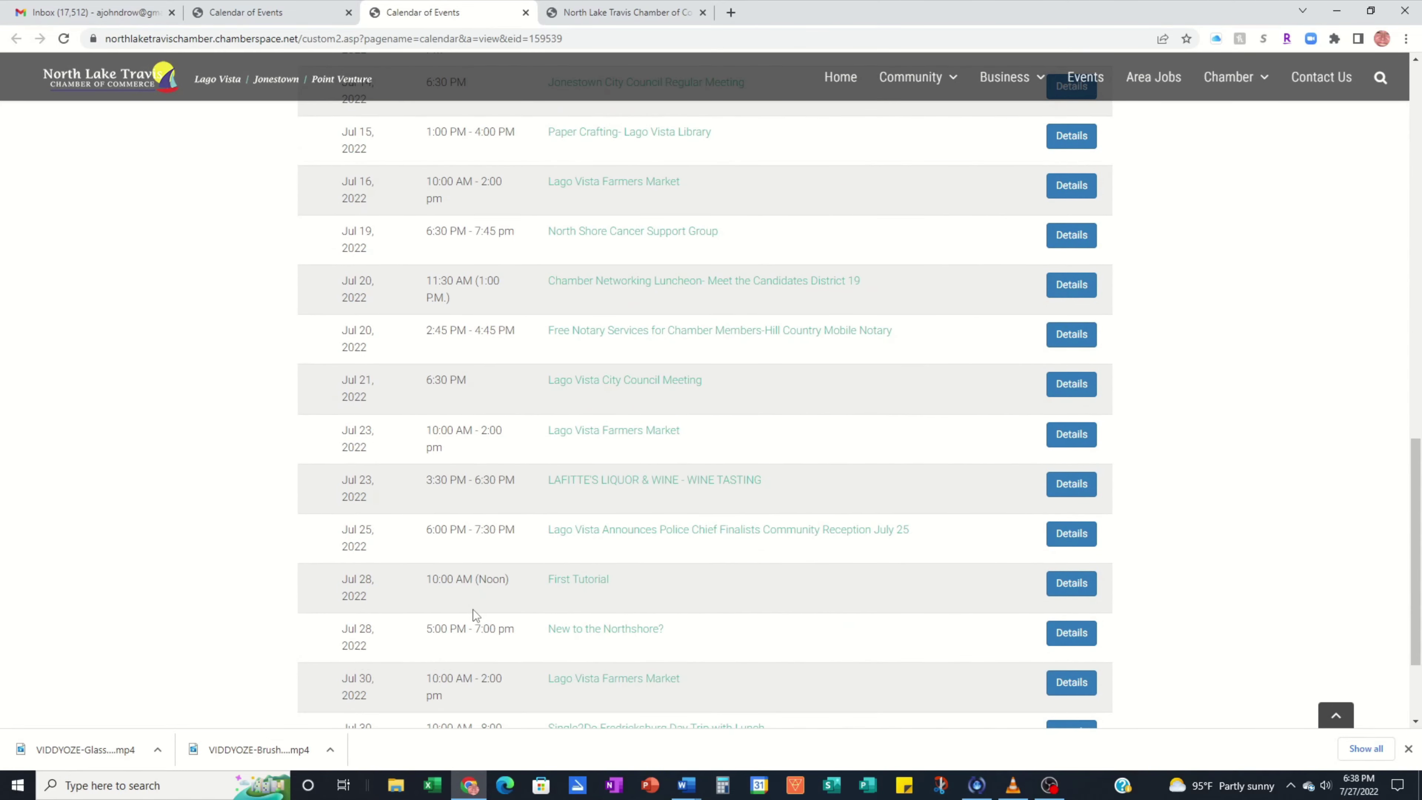
scroll(473, 609, down, 3)
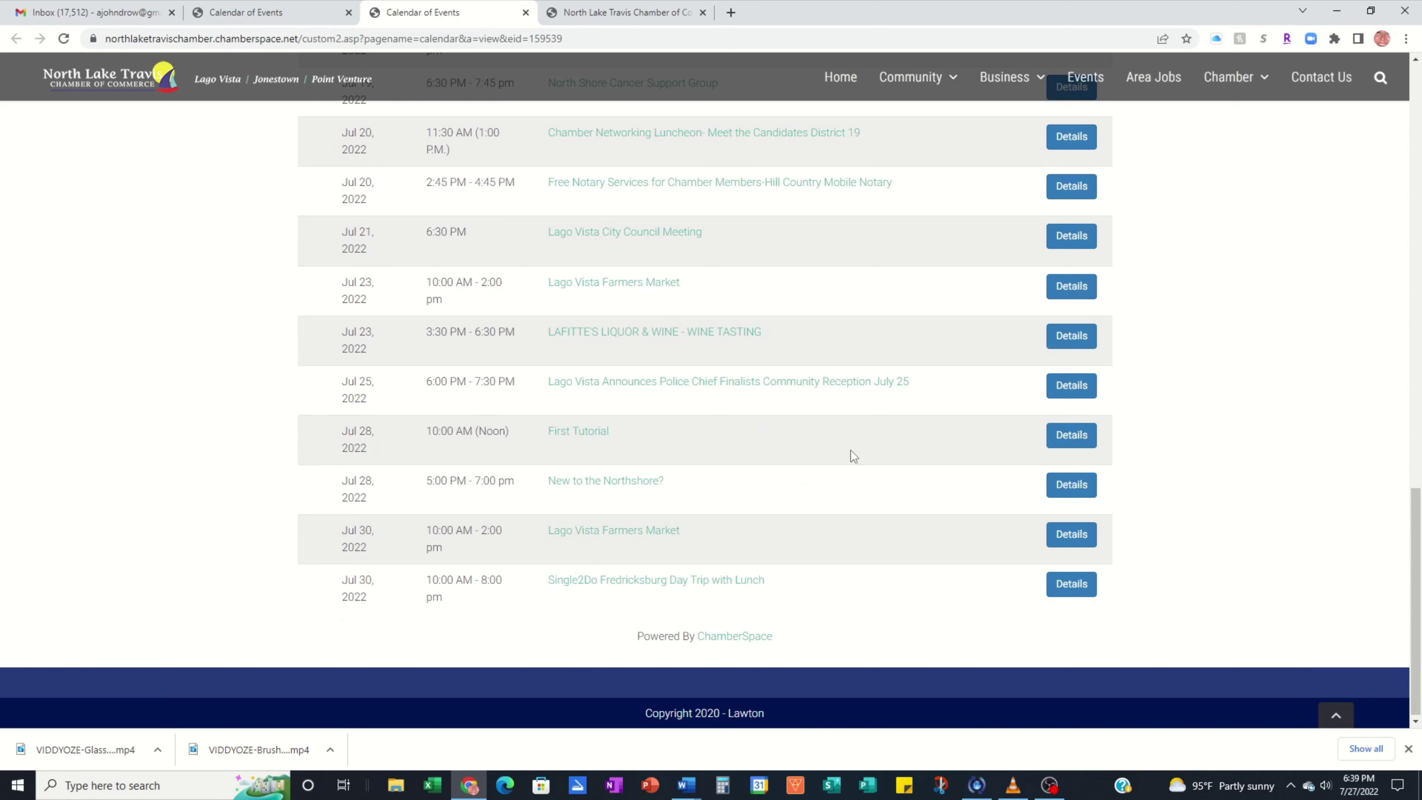
click(1070, 434)
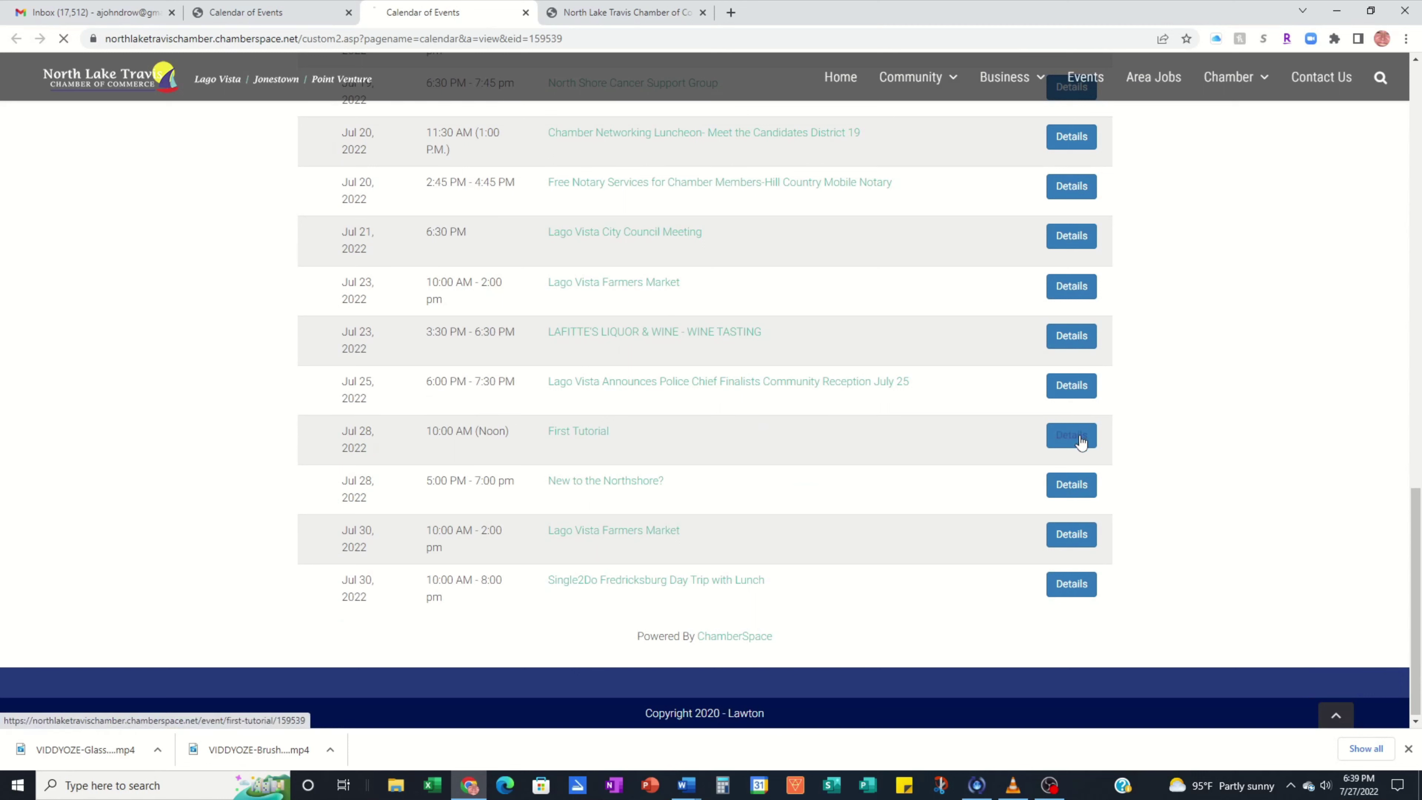